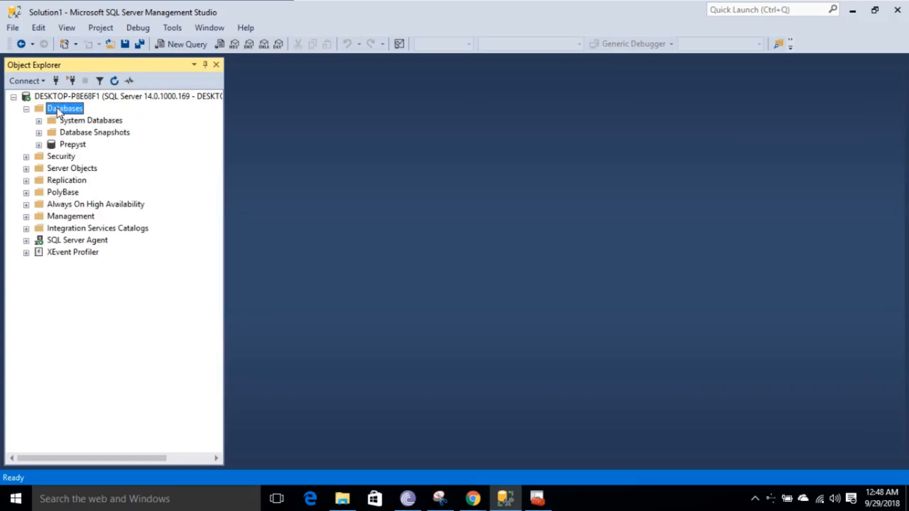
Write a query on the Prepyst database that backs it up with compression to a date-stamped _Prepyst.bak file in F:\Codemog\Dev\Backups\
double_click(69, 145)
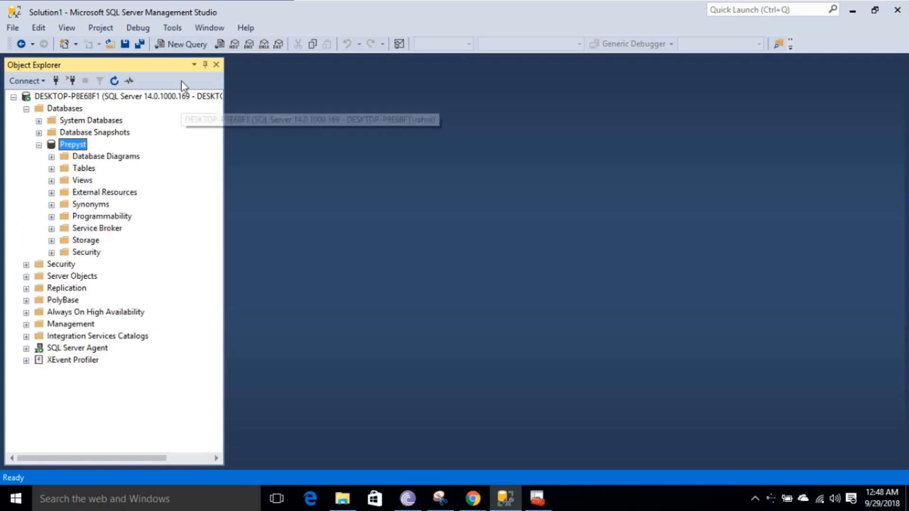
click(185, 44)
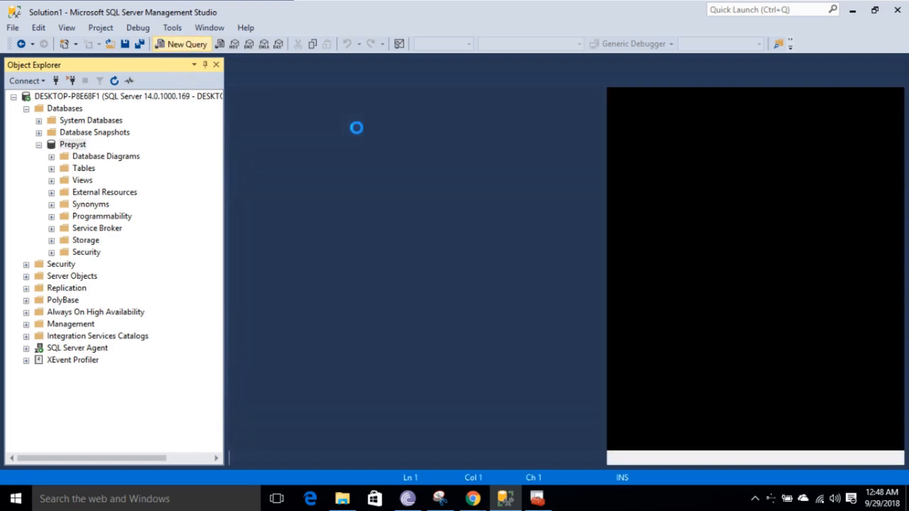
text(declare @path nvarchar(1000) = concat('F:\Codemog\Dev\Backups\',CONVERT(DATE,GETDATE()), '_Prepyst.bak')  BACKUP DATABASE [Prepyst] TO DISK = @path WITH COMPRESSION)
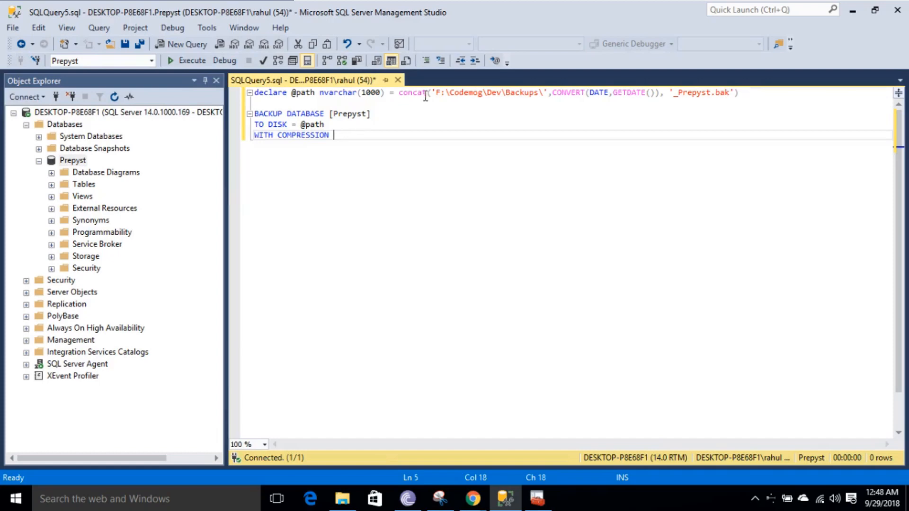
Check the backup folder path in the script and execute the Prepyst backup query
drag(433, 93, 548, 93)
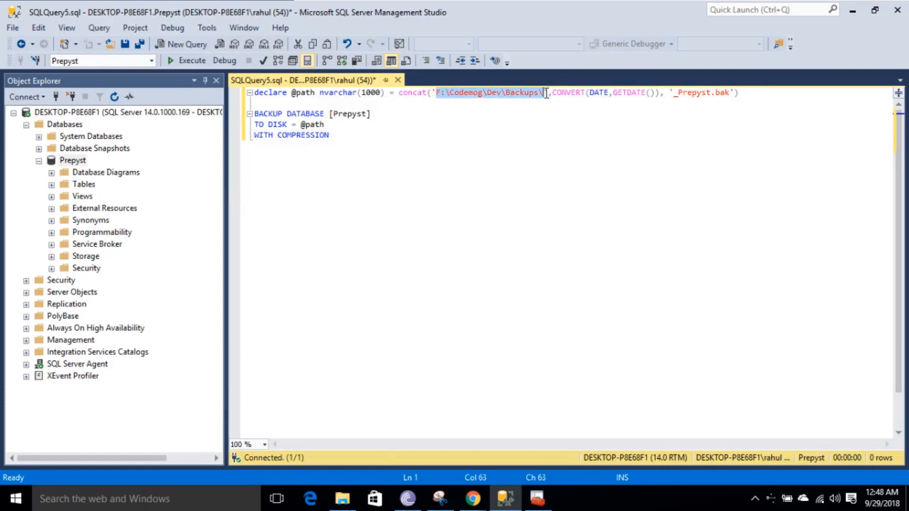
click(405, 106)
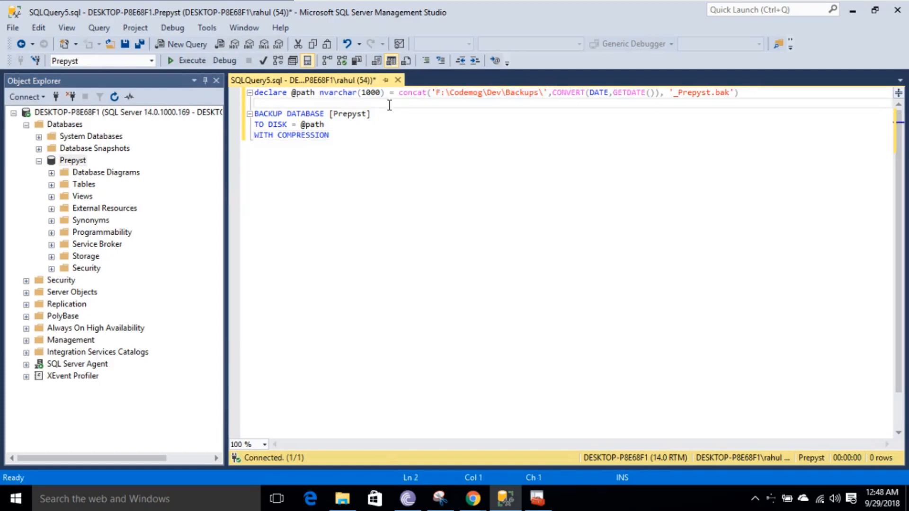
click(188, 61)
click(389, 214)
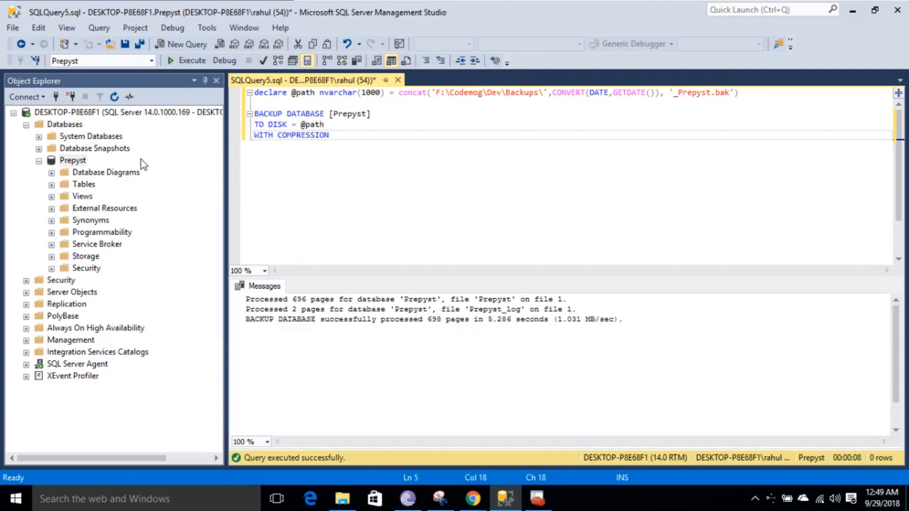
Switch to SQL Server Configuration Manager and check the state of the SQL Server Agent service, then return to Management Studio
click(64, 365)
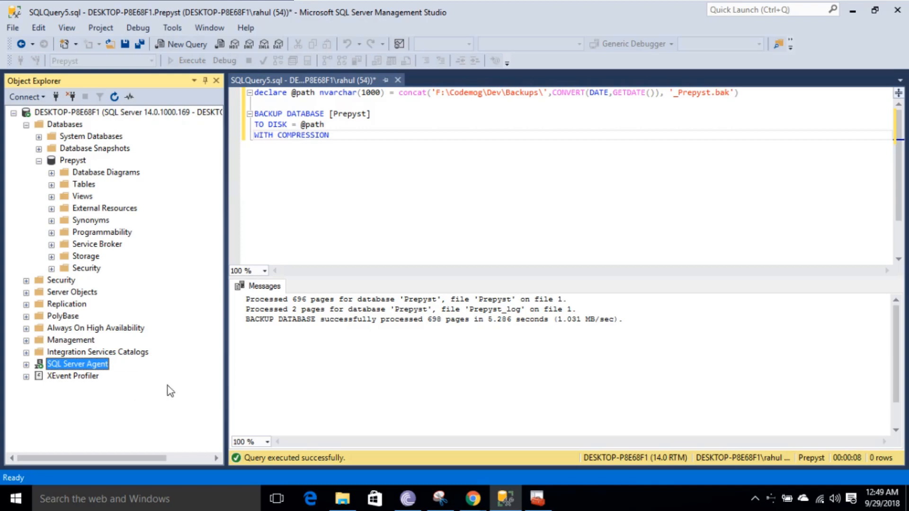
click(537, 499)
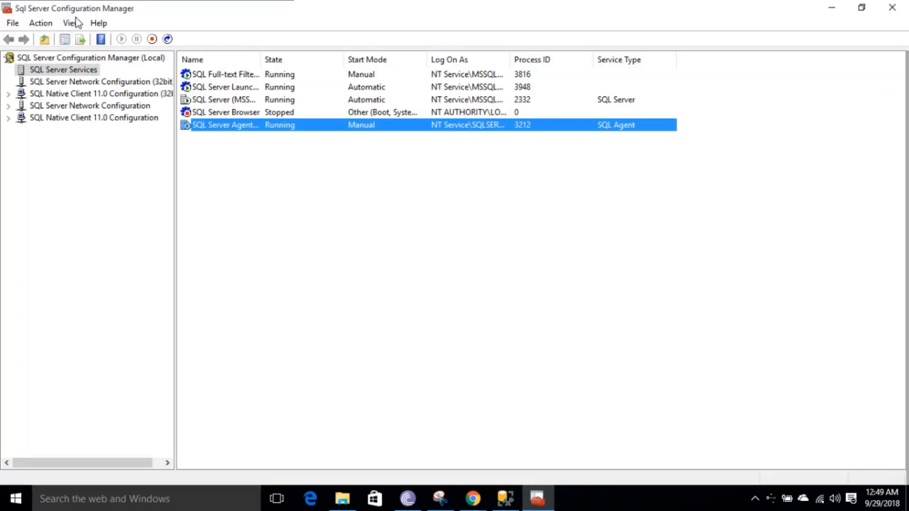
click(61, 72)
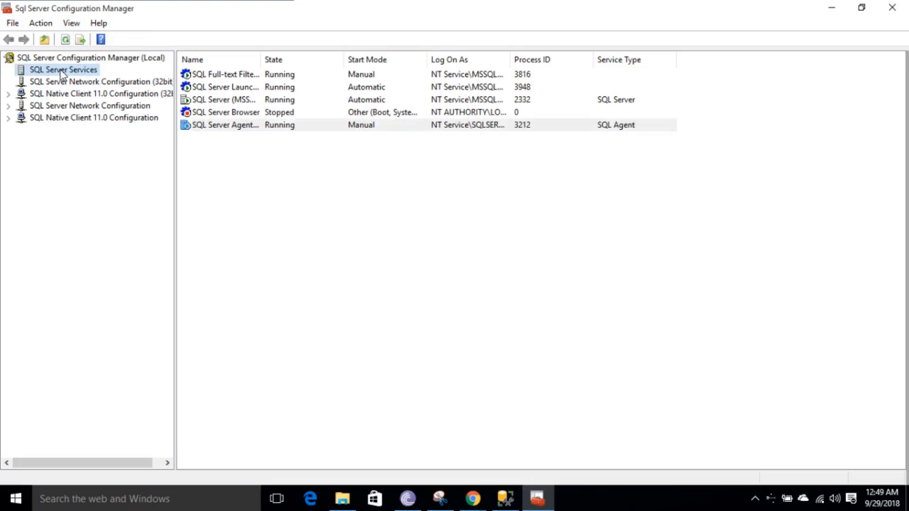
click(282, 130)
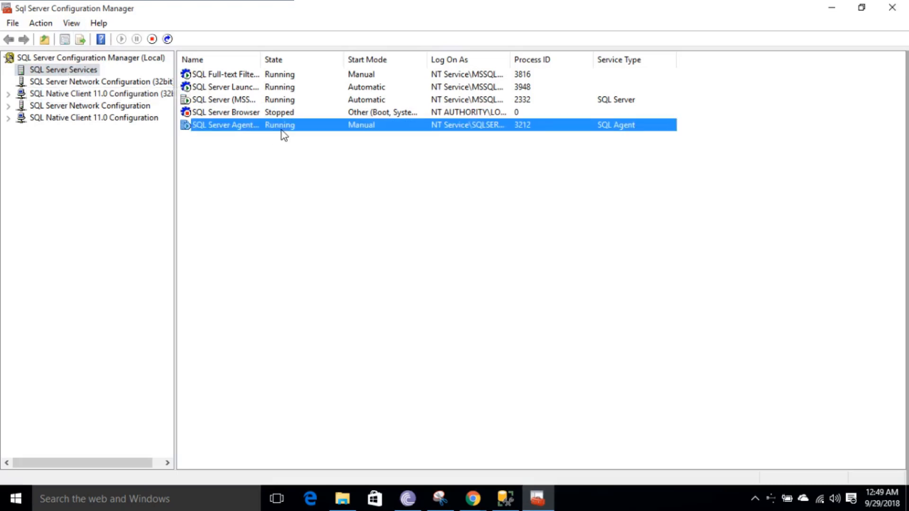
right_click(282, 131)
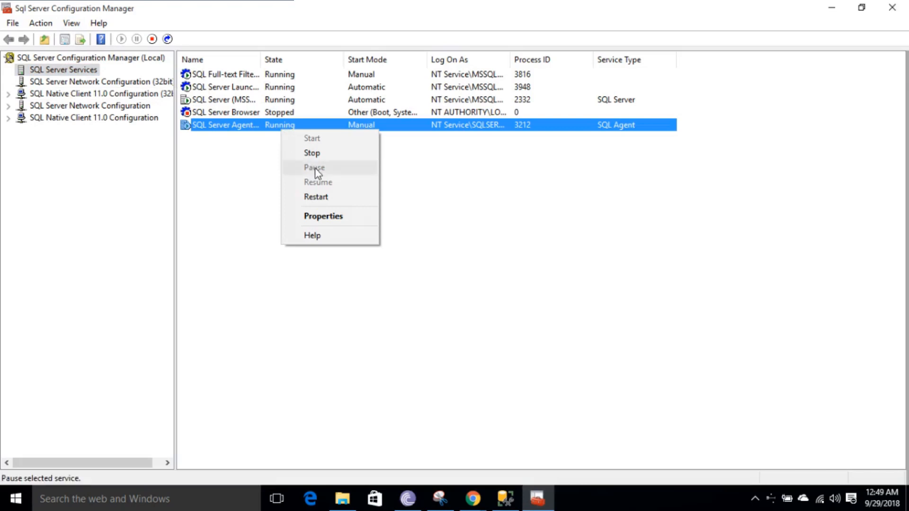
click(252, 146)
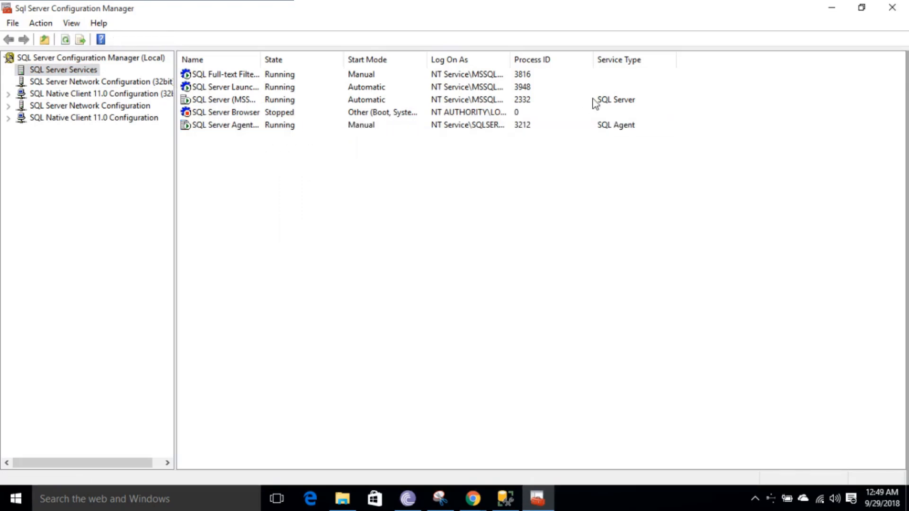
click(833, 2)
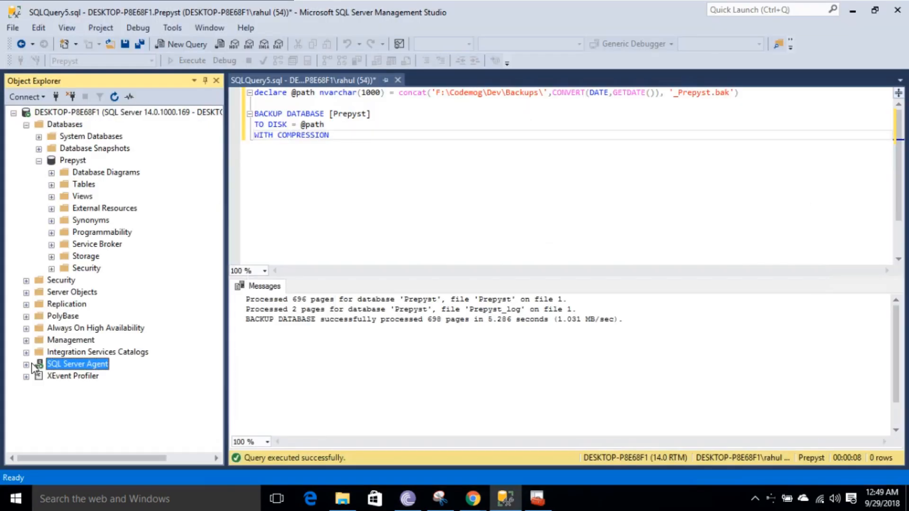
Create a new SQL Server Agent job named "Prepyst DB Backup Job"
click(26, 365)
click(65, 376)
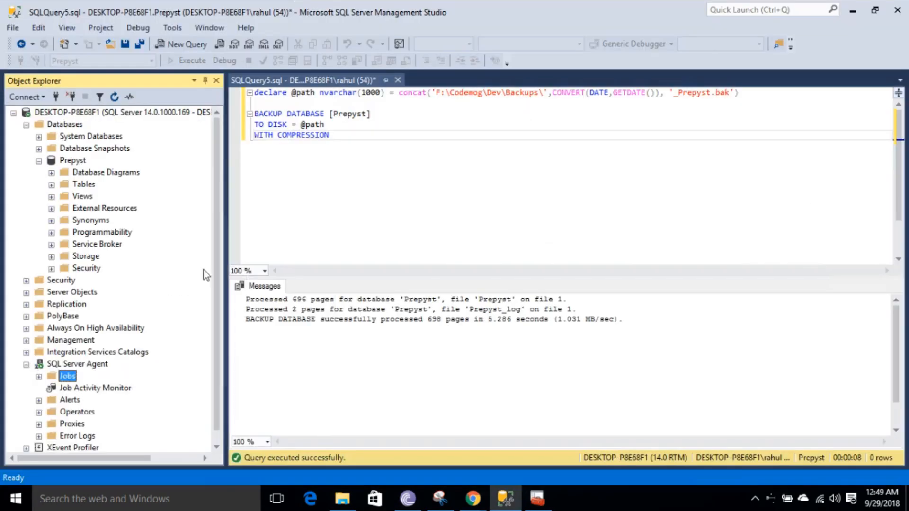
scroll(218, 293, down, 1)
right_click(75, 366)
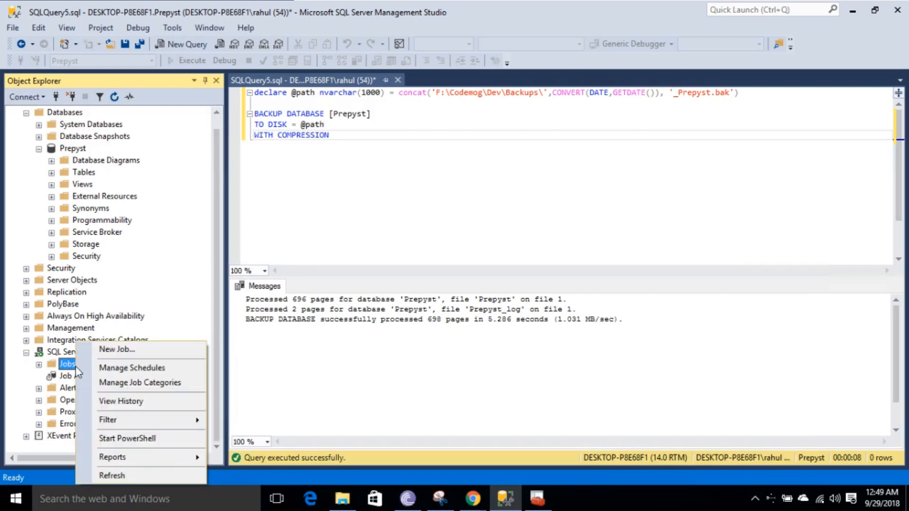
click(112, 349)
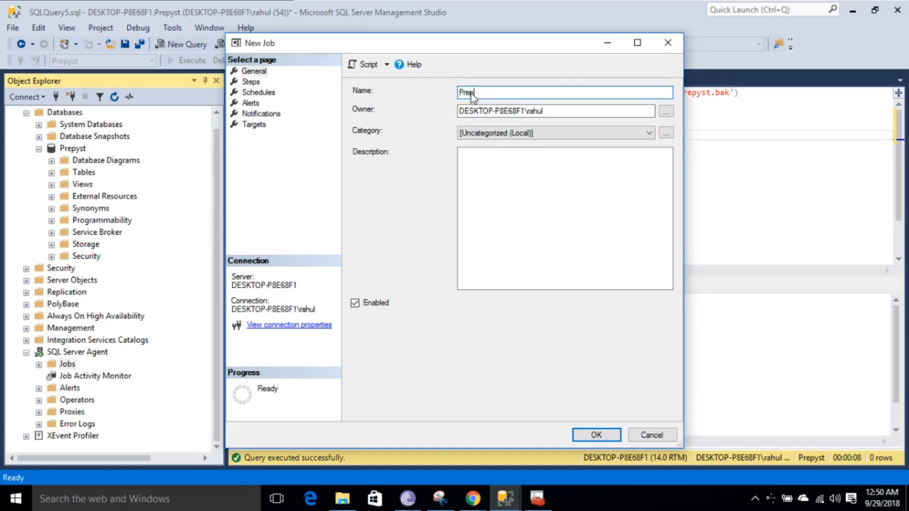
text(yst DB Backup Job)
Set the job's category to Database Maintenance and its description to "PRepyst DB Backup daily job"
click(494, 110)
click(493, 134)
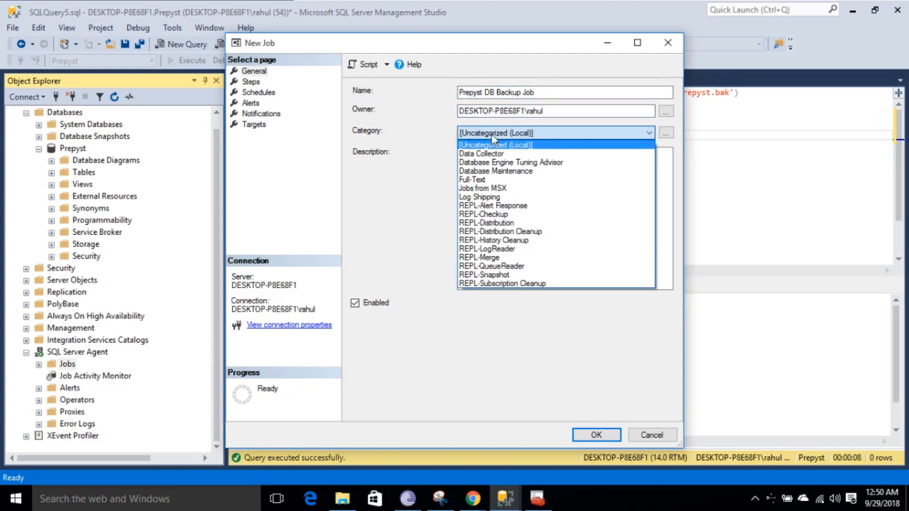
click(492, 172)
click(492, 185)
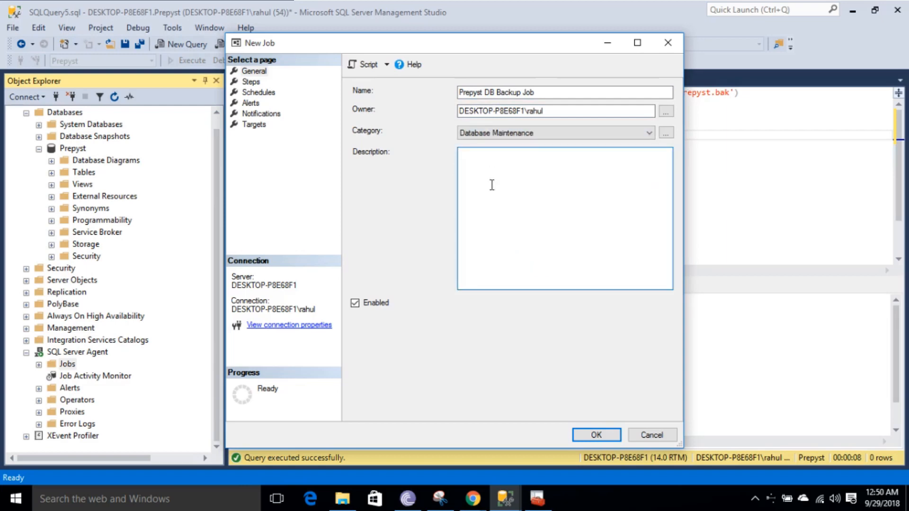
text(PRepyst DB Backup dail)
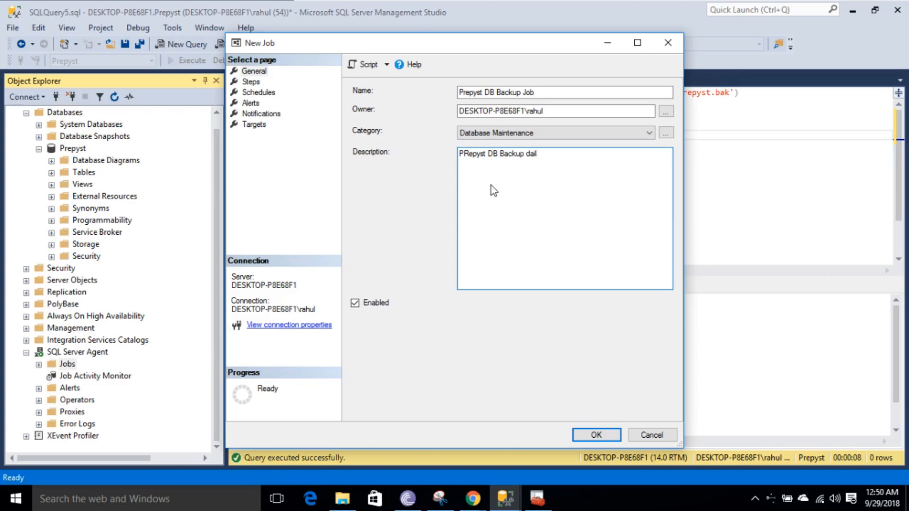
text(y job)
Add a job step named "Backup Step" with the type Transact-SQL script (T-SQL)
click(252, 85)
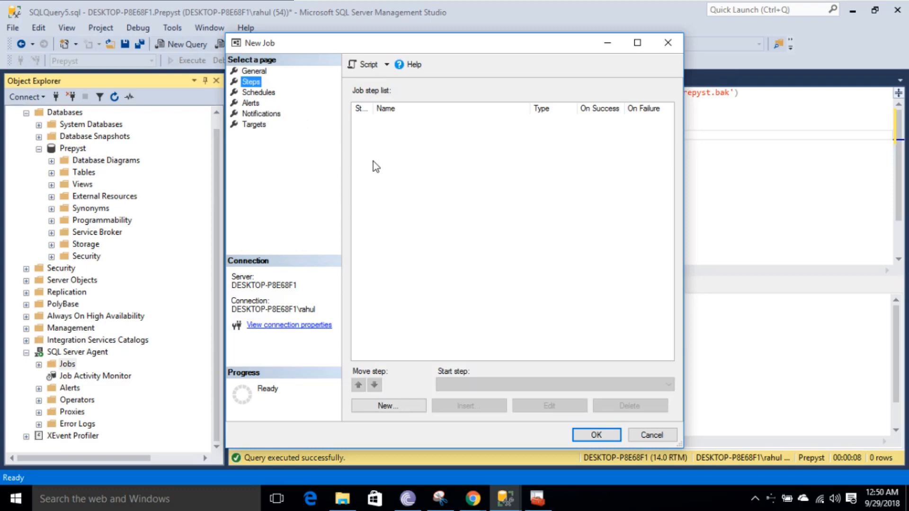
click(394, 408)
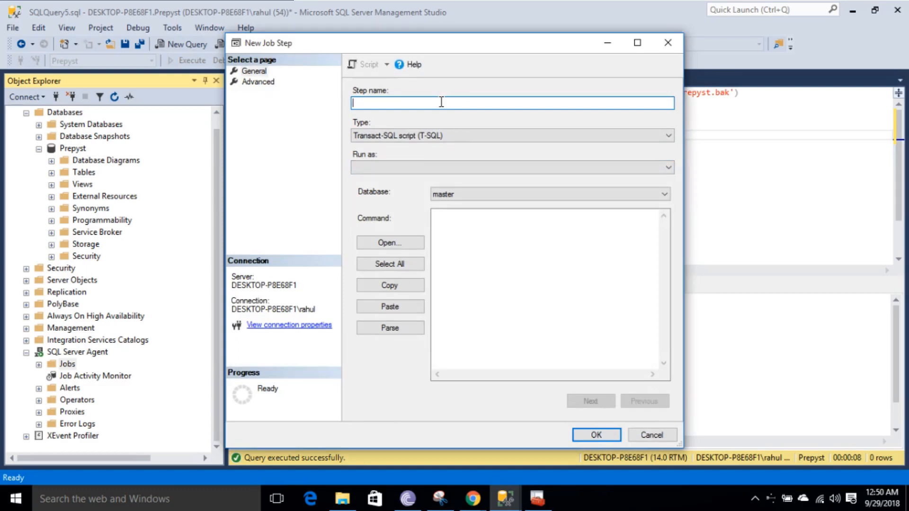
text(Backup Step)
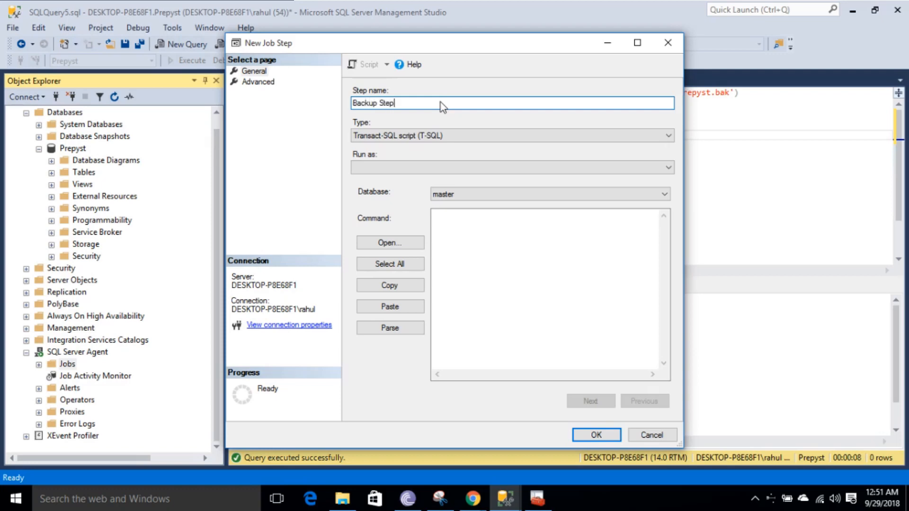
click(455, 136)
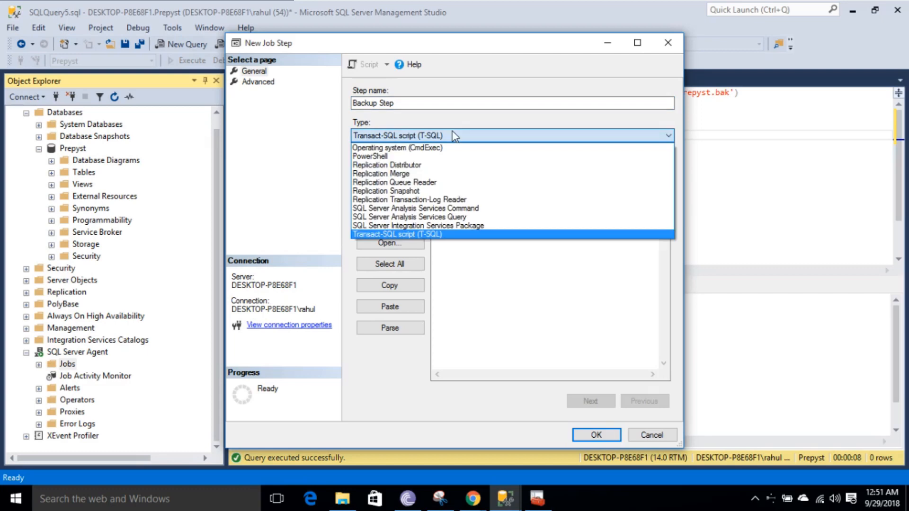
click(455, 137)
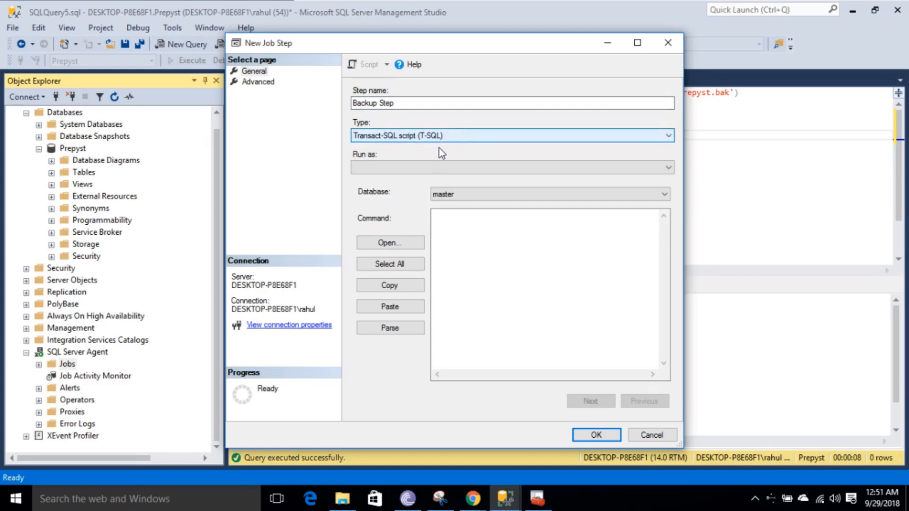
Set the step's database to Prepyst and paste the backup script as its command
click(449, 196)
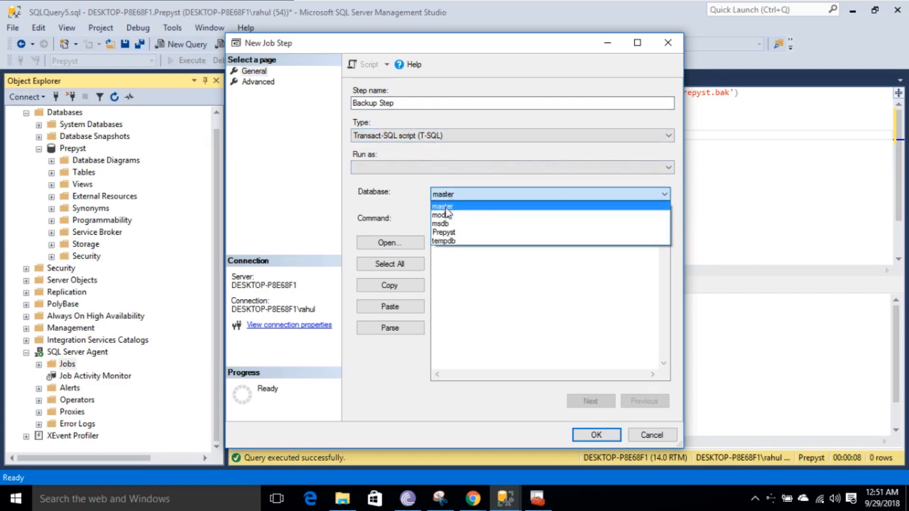
click(444, 233)
click(491, 245)
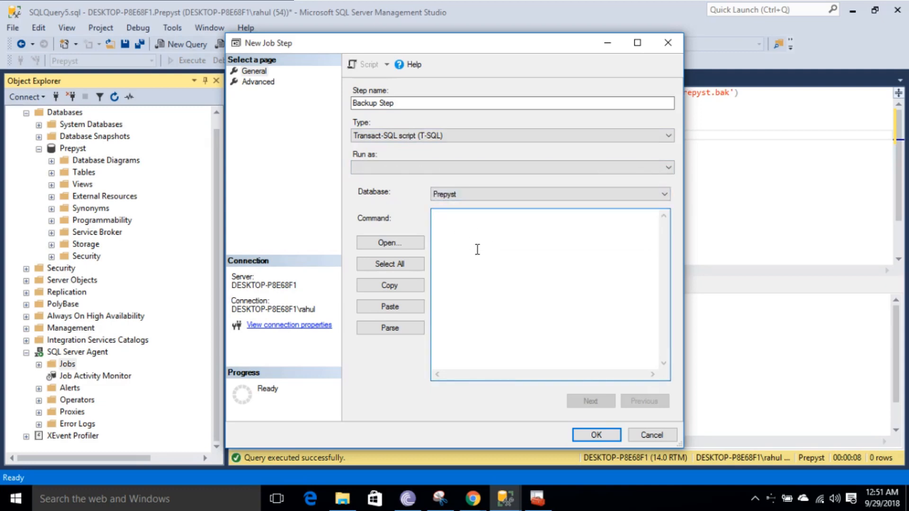
key(ctrl+v)
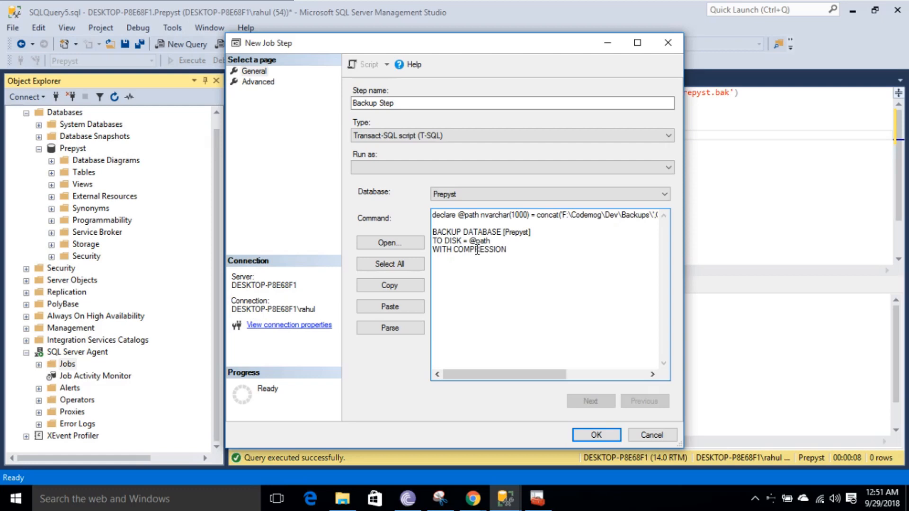
mouse_move(491, 374)
mouse_down()
mouse_move(587, 380)
mouse_move(492, 377)
mouse_up()
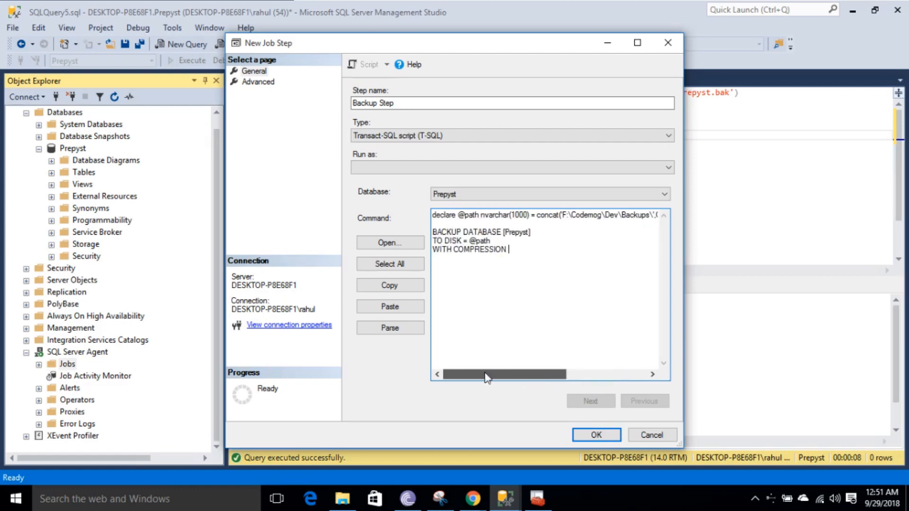
Set the backup step's retry attempts to 2 and save the job step
click(257, 81)
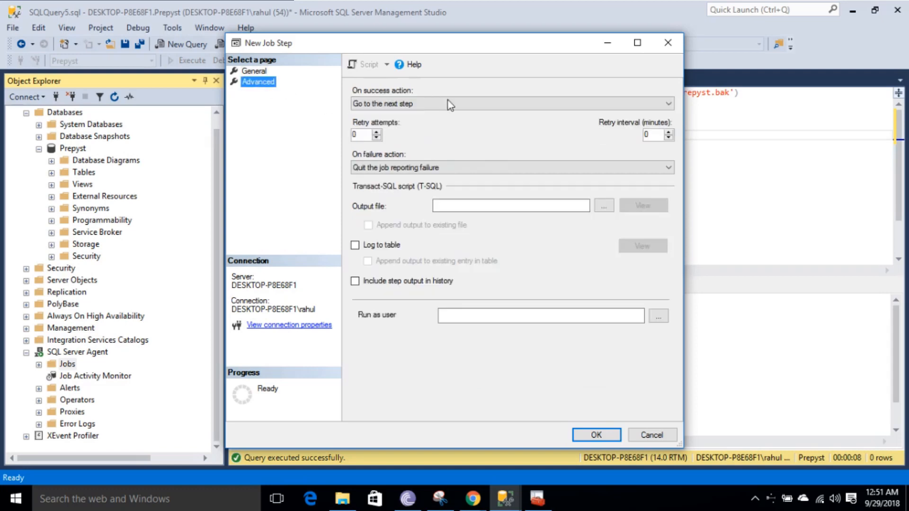
click(377, 133)
click(377, 133)
click(376, 133)
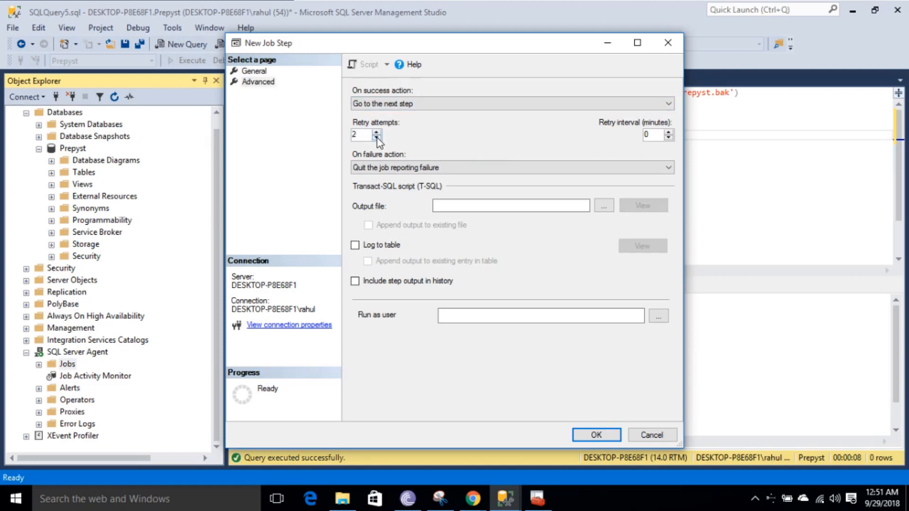
click(403, 103)
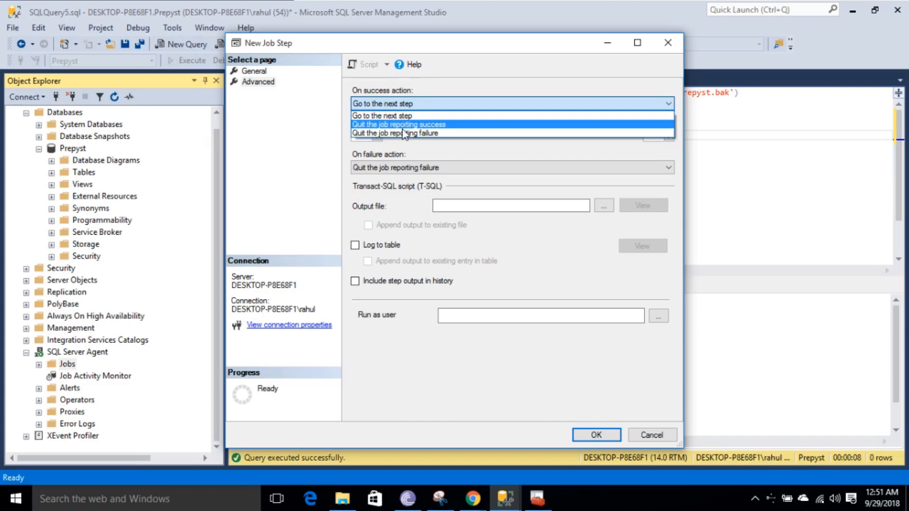
click(410, 107)
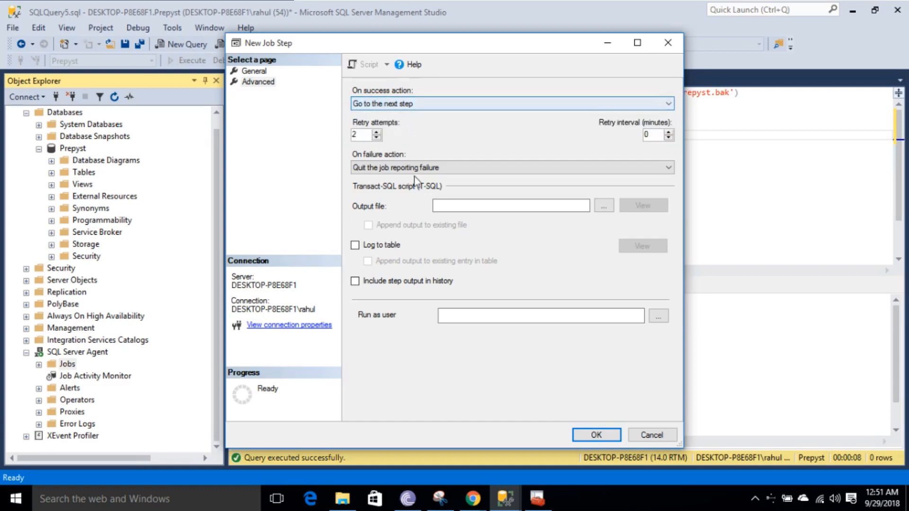
click(261, 74)
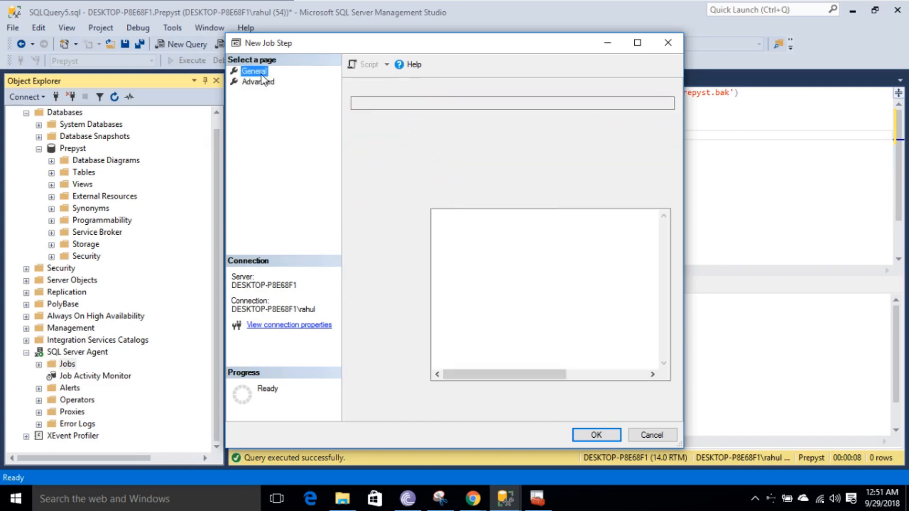
click(596, 435)
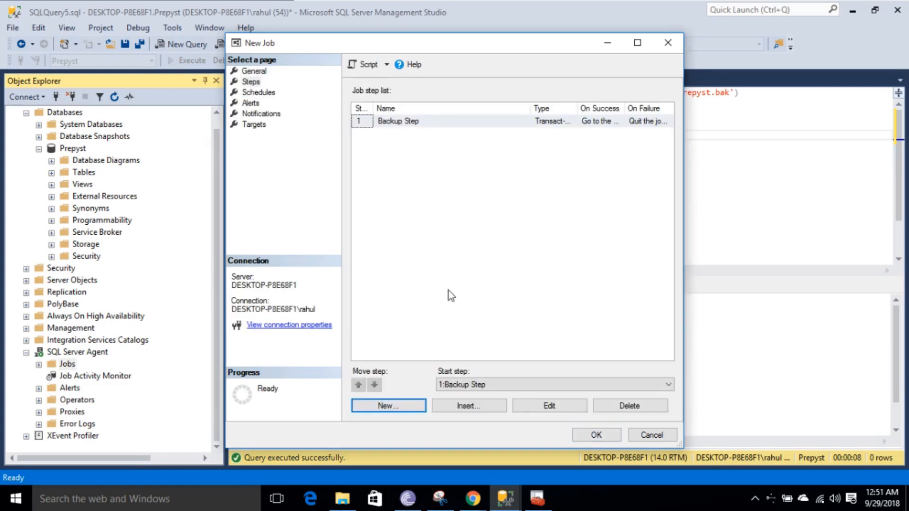
Add a new schedule to the job and name it "Prepyst Backup Schedule"
click(276, 93)
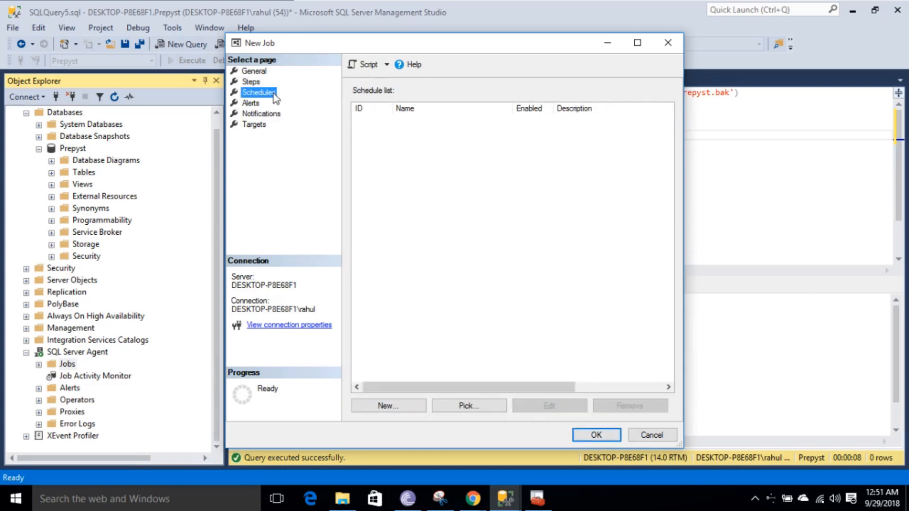
click(393, 405)
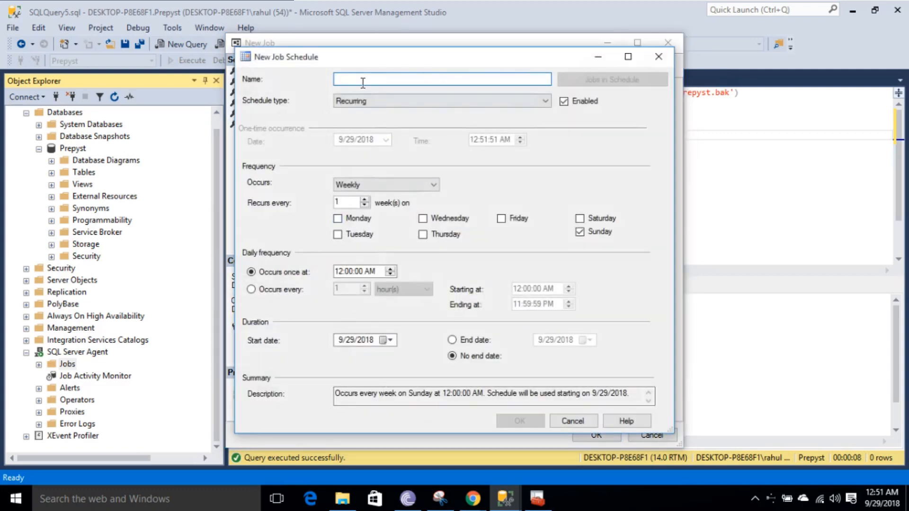
text(Backup Sche)
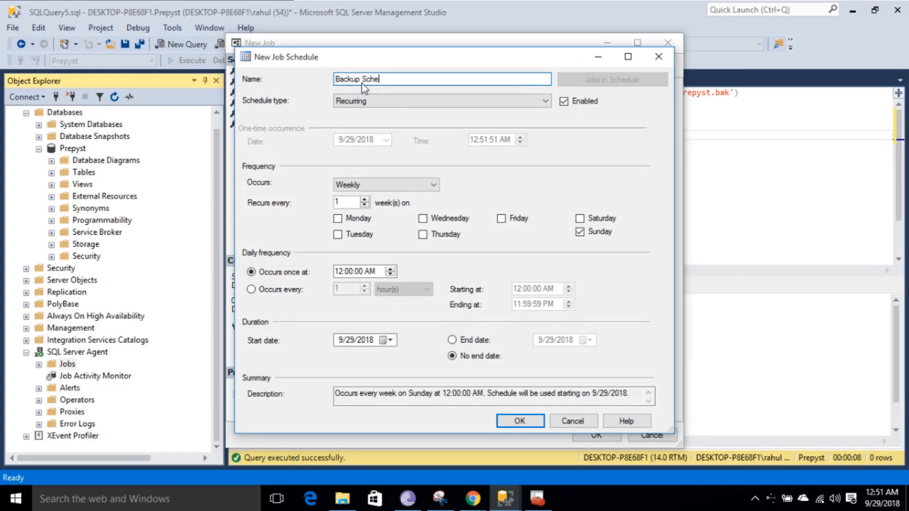
text(dule)
click(337, 80)
text(Prepyst)
Set the schedule type to Recurring and its frequency to Daily
click(353, 102)
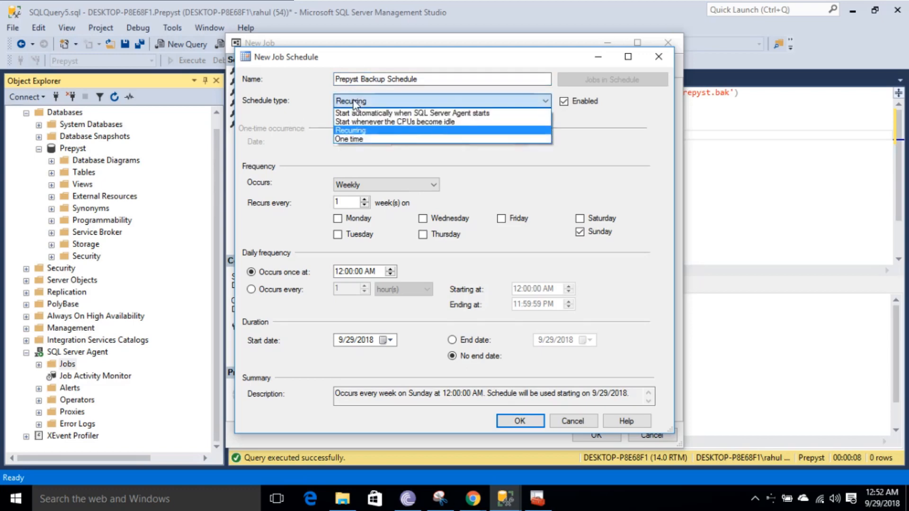
click(362, 131)
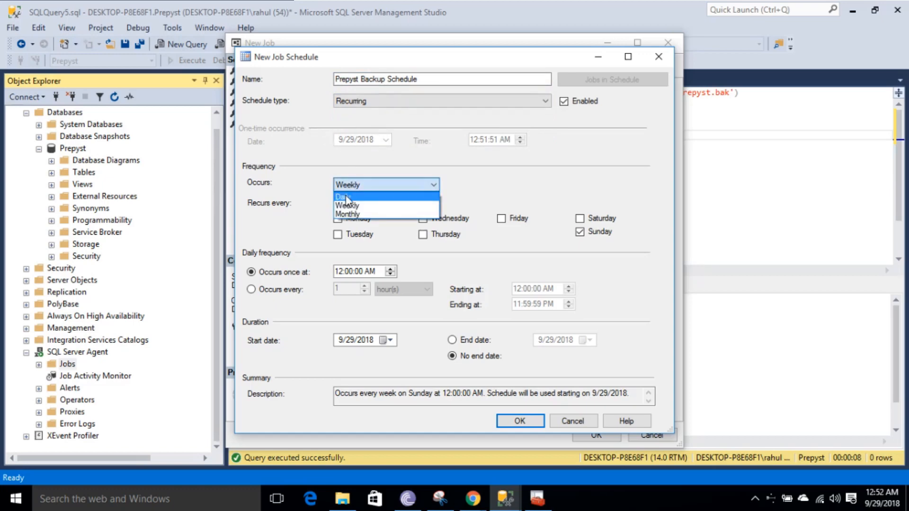
click(348, 197)
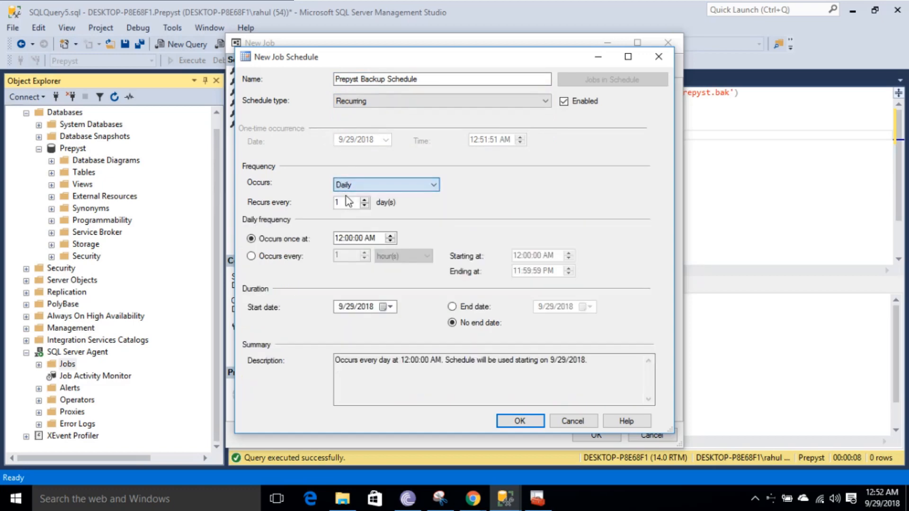
Set the schedule's daily frequency to occur every 10 seconds and save the schedule
click(359, 239)
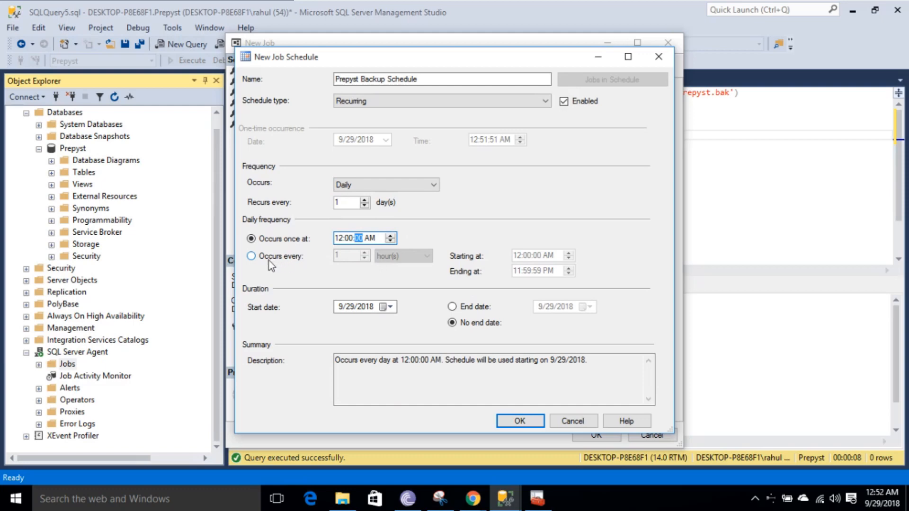
click(255, 258)
click(388, 263)
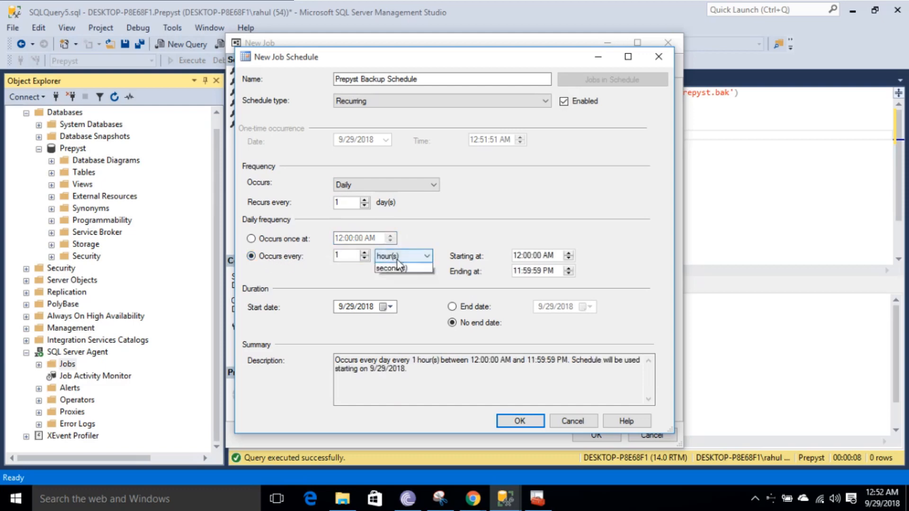
click(397, 284)
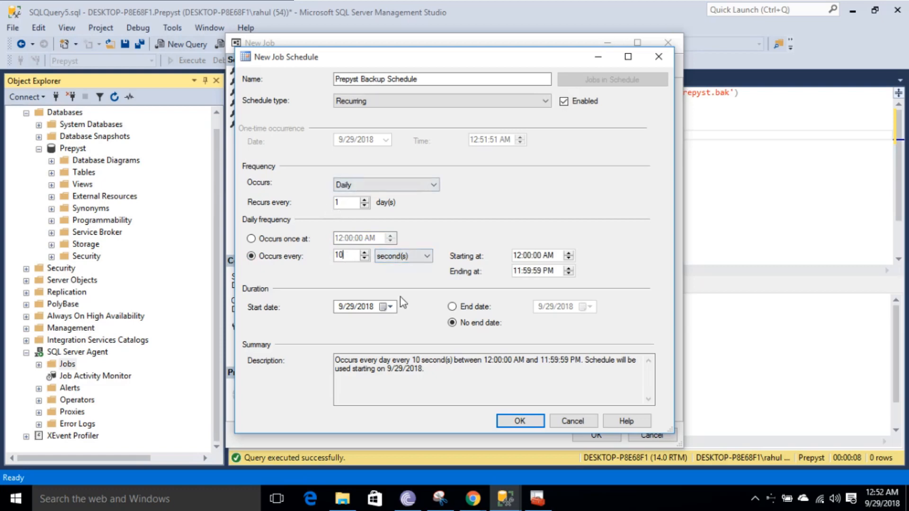
click(340, 256)
click(534, 424)
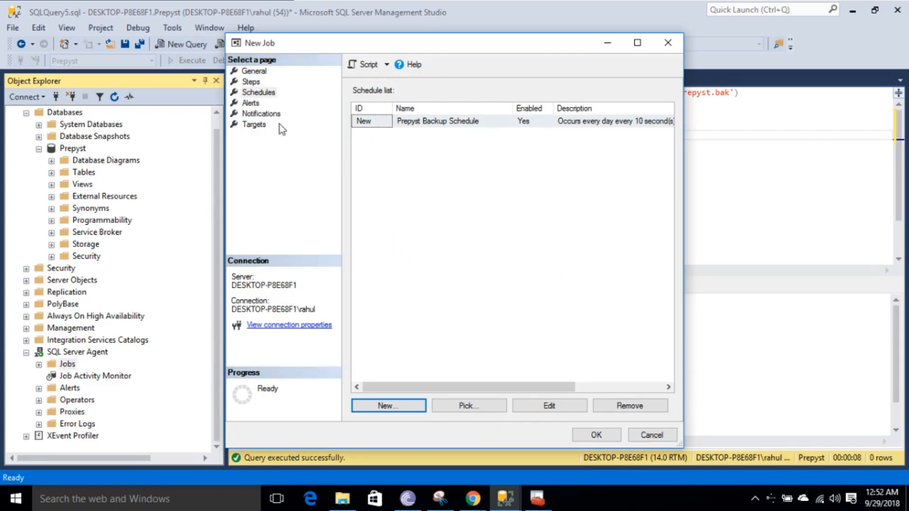
Review the job's schedule and alert lists, and create the job without adding any alerts
click(263, 94)
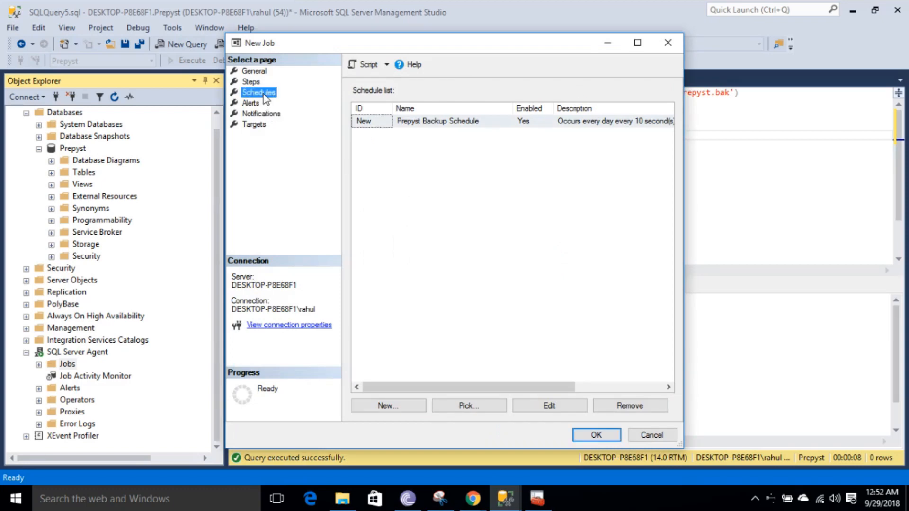
click(258, 104)
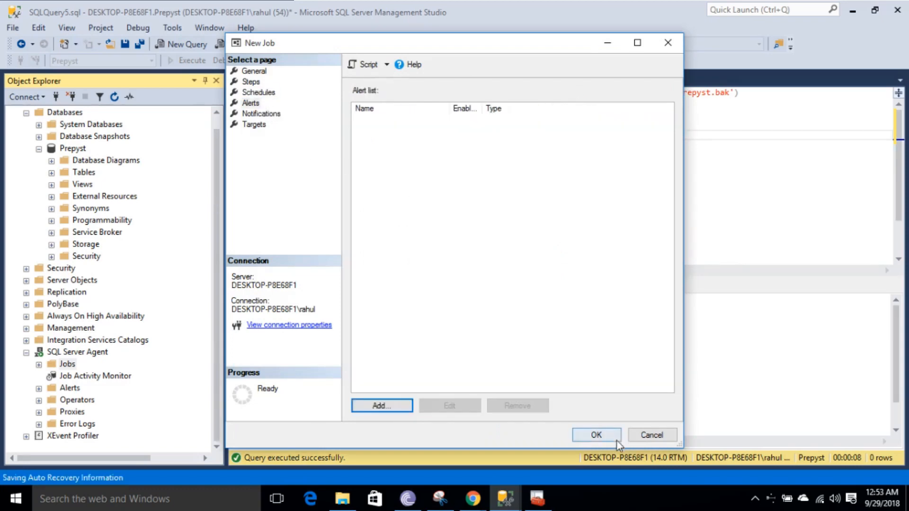
click(607, 436)
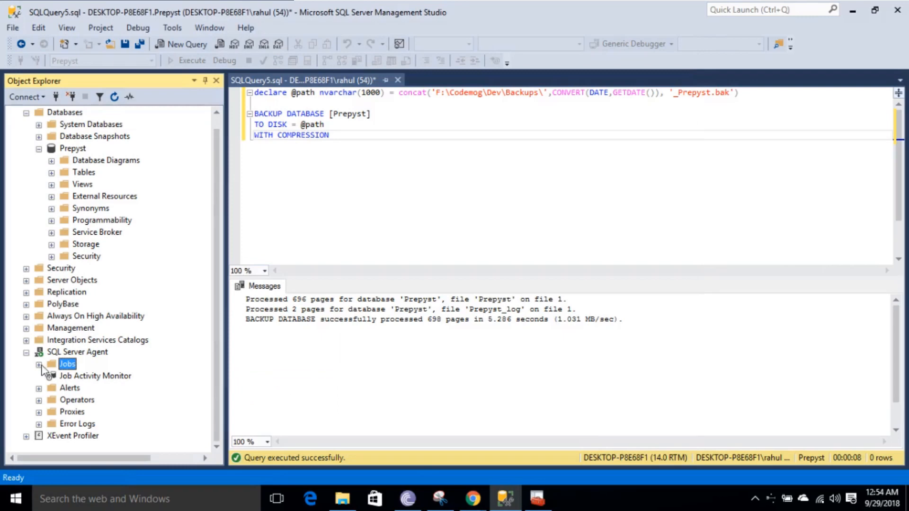
Expand the SQL Server Agent jobs and select the Prepyst DB Backup Job
click(43, 366)
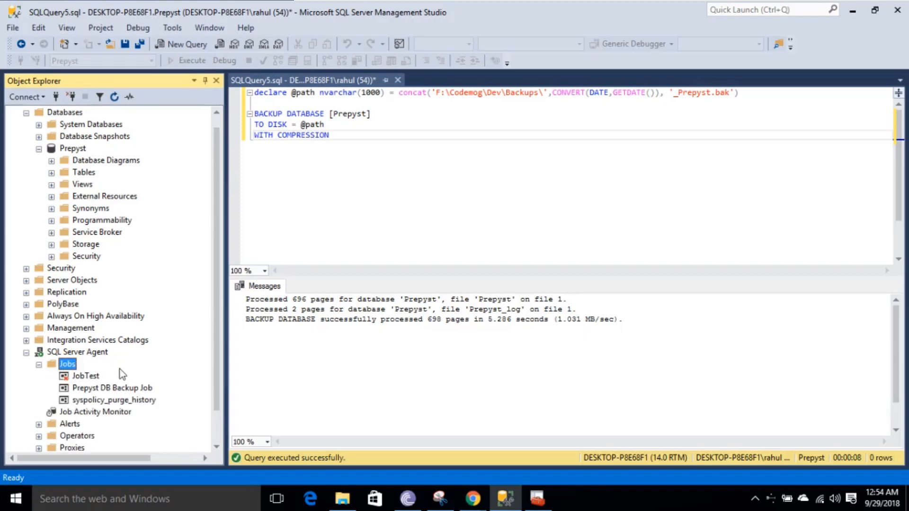
click(87, 388)
right_click(93, 392)
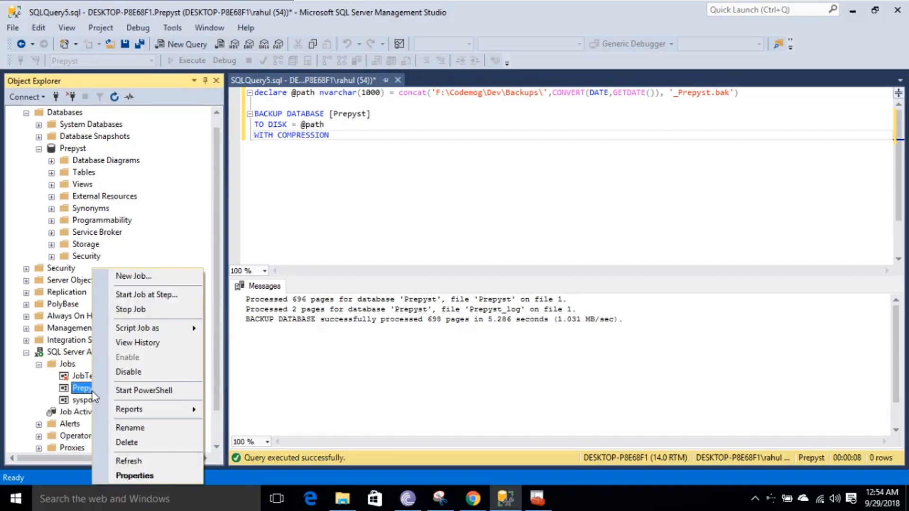
click(84, 396)
click(106, 390)
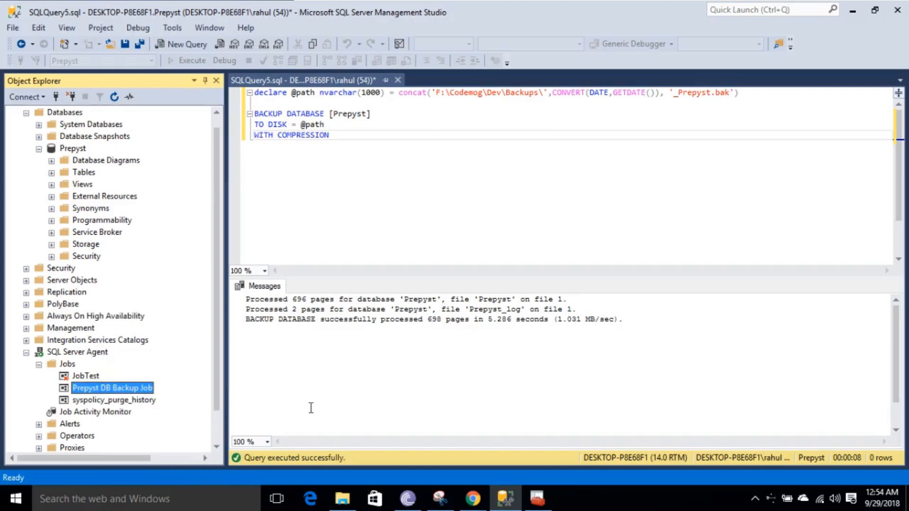
Switch to File Explorer, reopen the Backups folder under Dev to check the Prepyst backup file's size, and minimize the window
click(342, 498)
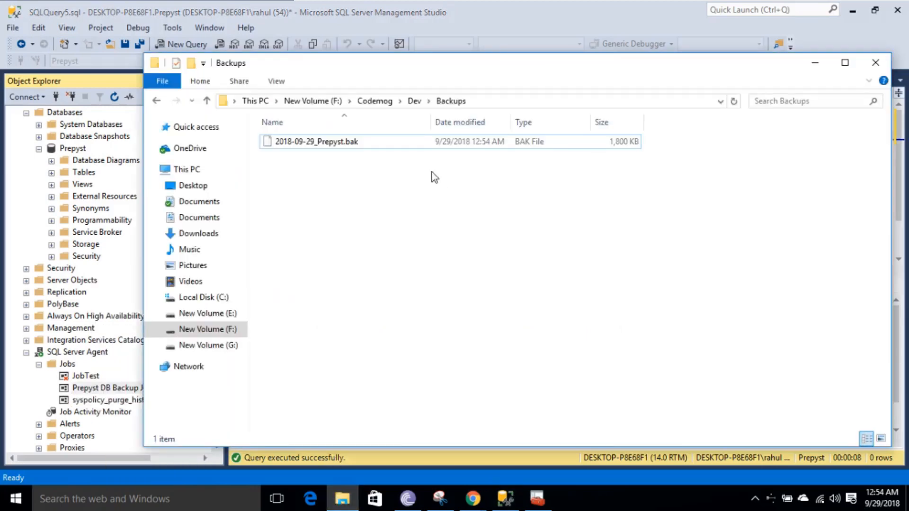
click(416, 103)
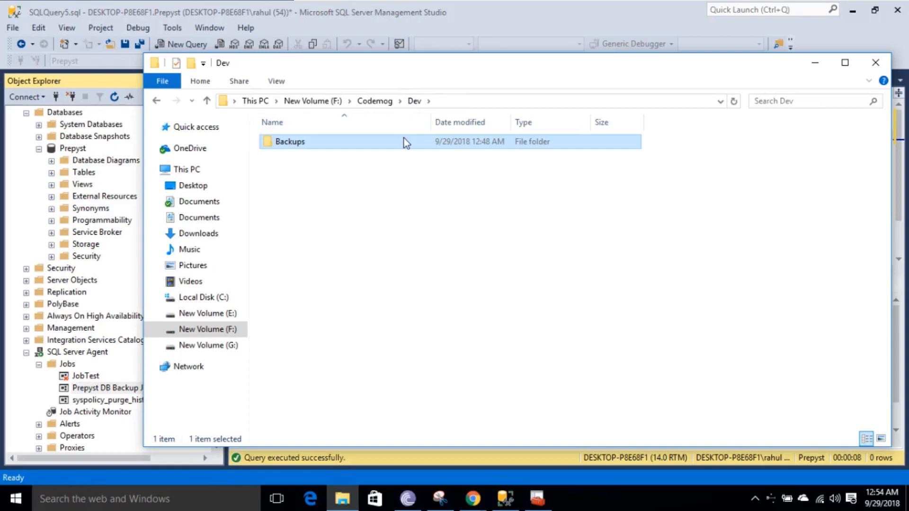
double_click(386, 142)
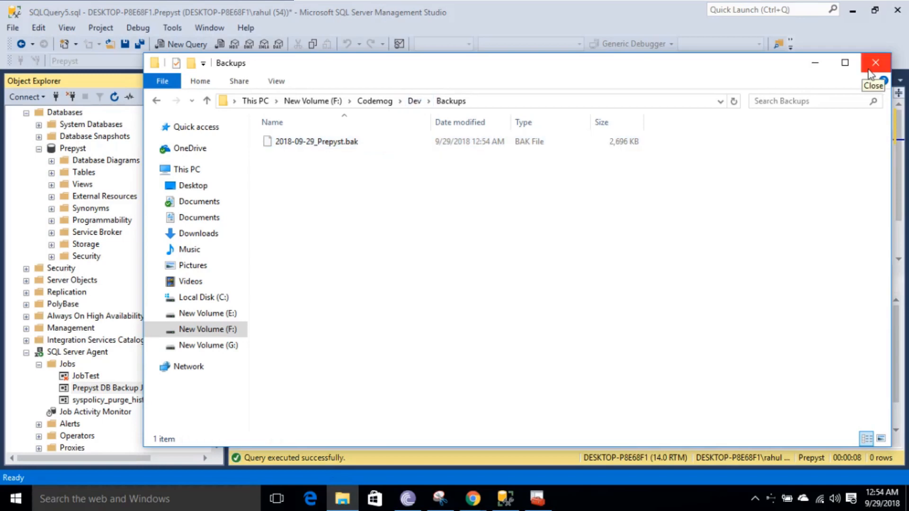
click(826, 66)
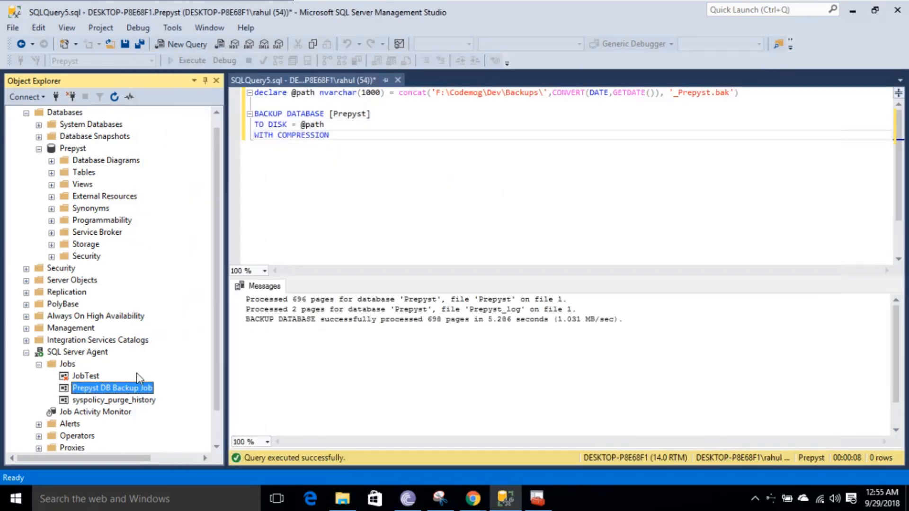
View the history of the Prepyst DB Backup Job and refresh the log
right_click(113, 389)
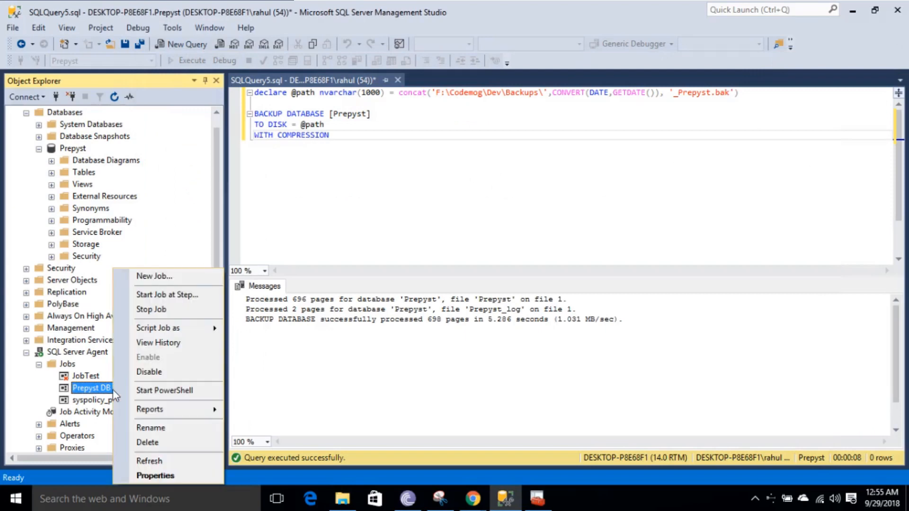
click(152, 343)
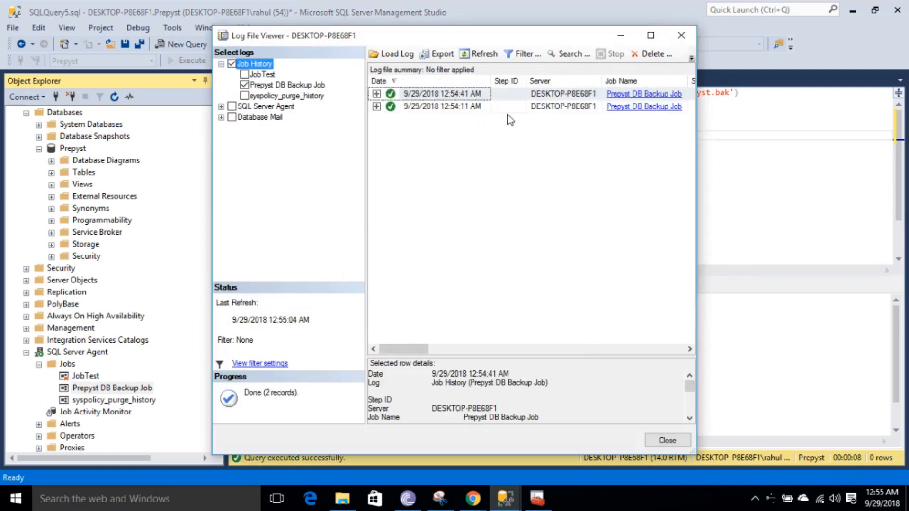
click(496, 55)
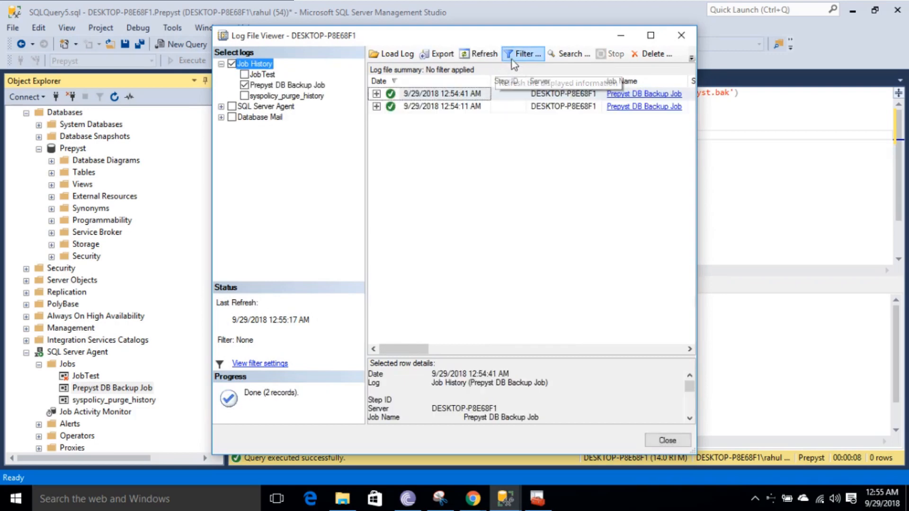